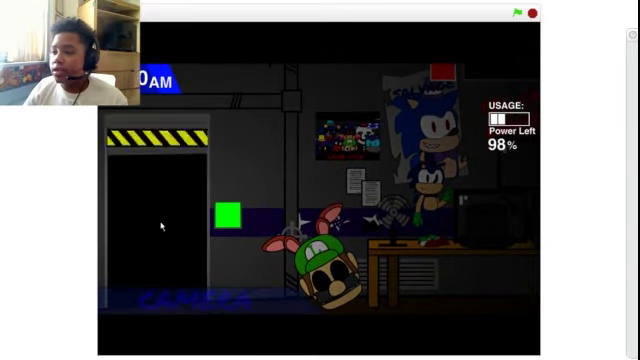
# - Close the left office door as the night starts at 98% power
pyautogui.click(160, 228)
# - Toggle the left office door again and briefly check the camera monitor
pyautogui.click(158, 228)
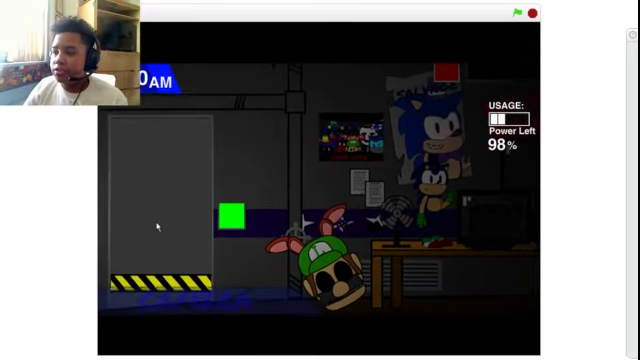
pyautogui.press('space')
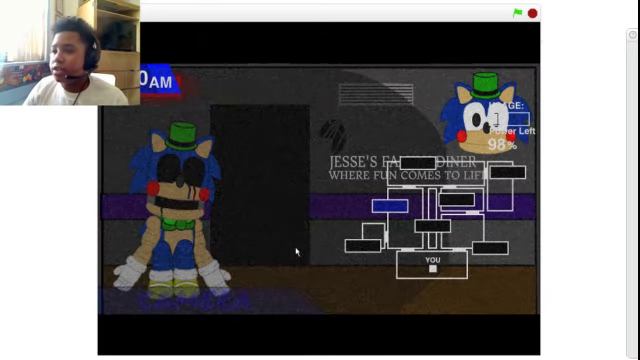
pyautogui.press('space')
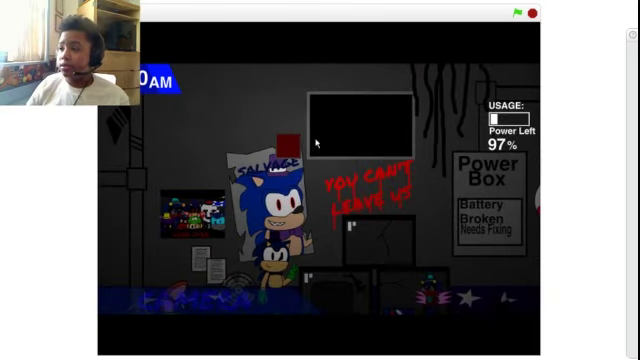
# - Lower Scratch 2 Offline Editor's volume to 39 in the Windows Volume Mixer
pyautogui.press('super')
pyautogui.rightClick(563, 351)
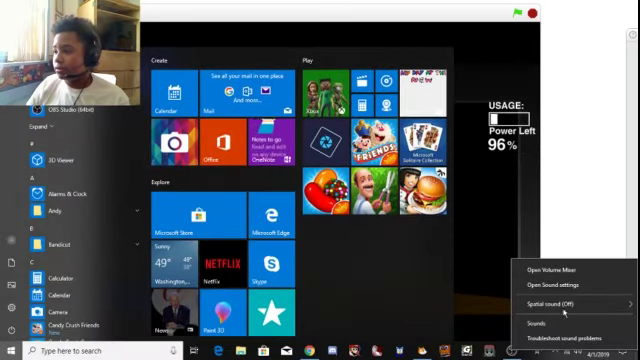
pyautogui.click(563, 271)
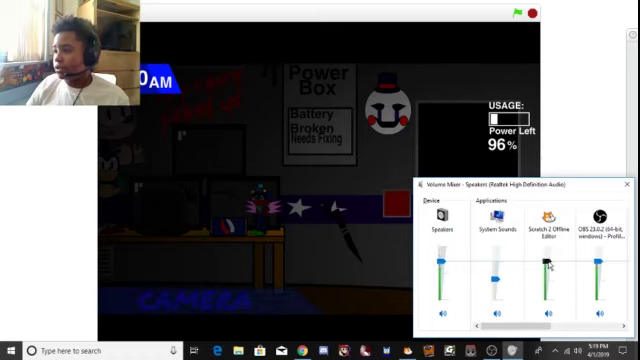
pyautogui.moveTo(547, 266); pyautogui.dragTo(548, 284)
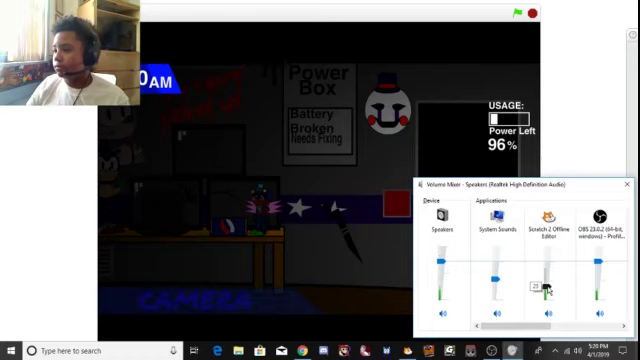
pyautogui.click(627, 184)
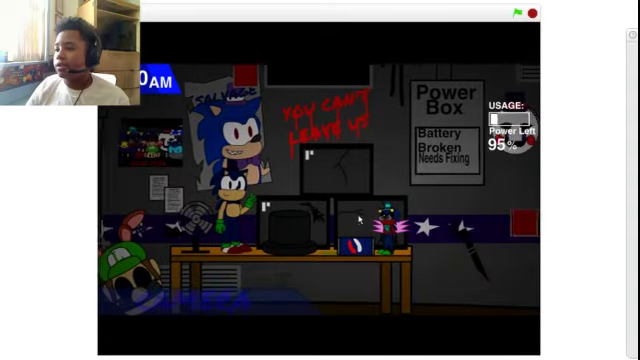
# - Cycle the cameras through the chairs room, arcade, backstage and stage, then close the monitor
pyautogui.click(358, 218)
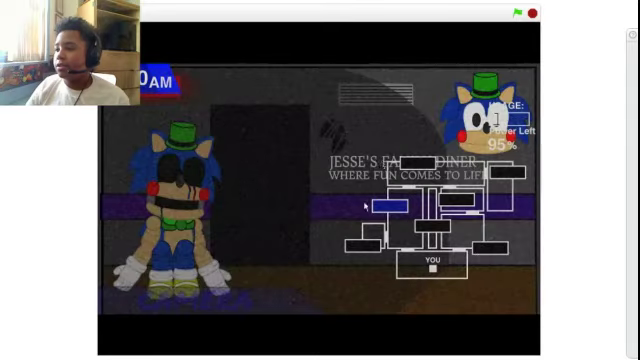
pyautogui.click(420, 163)
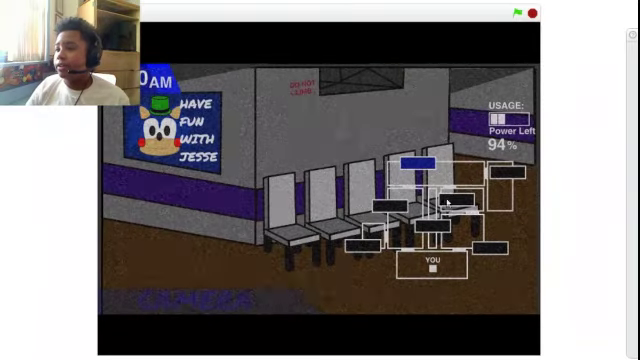
pyautogui.click(450, 205)
pyautogui.click(408, 168)
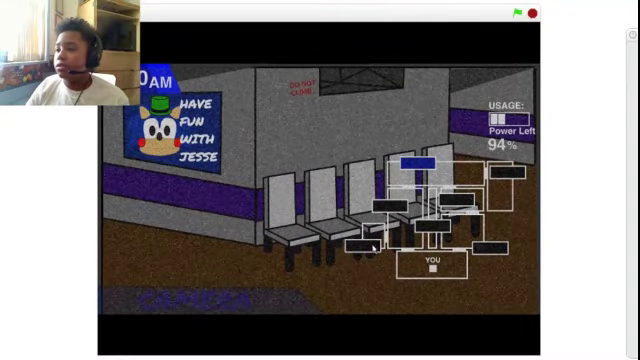
pyautogui.click(362, 246)
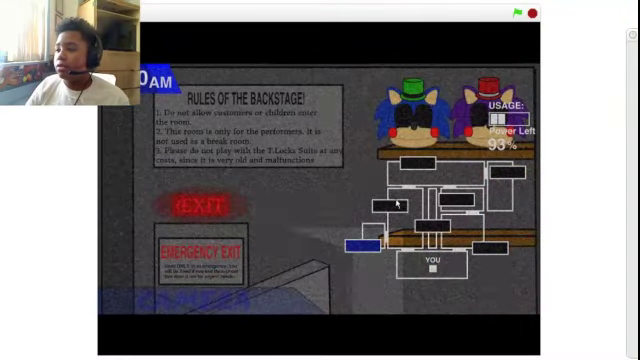
pyautogui.click(455, 198)
pyautogui.click(430, 225)
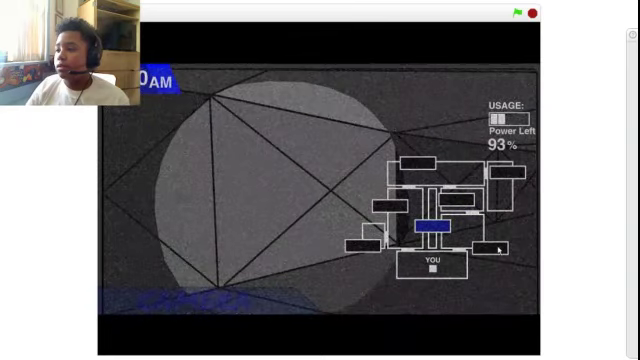
pyautogui.click(490, 247)
pyautogui.click(470, 196)
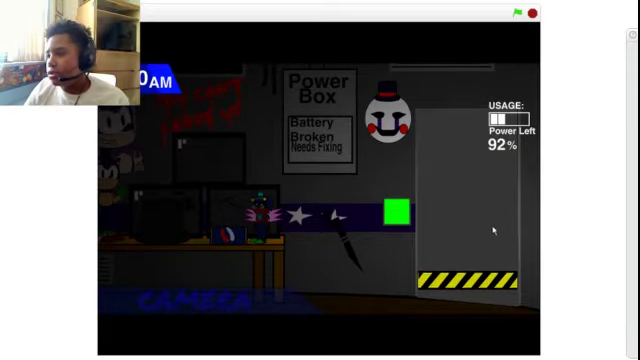
# - Close and reopen the right office door, then check the hallway and stage cameras
pyautogui.click(497, 233)
pyautogui.click(495, 231)
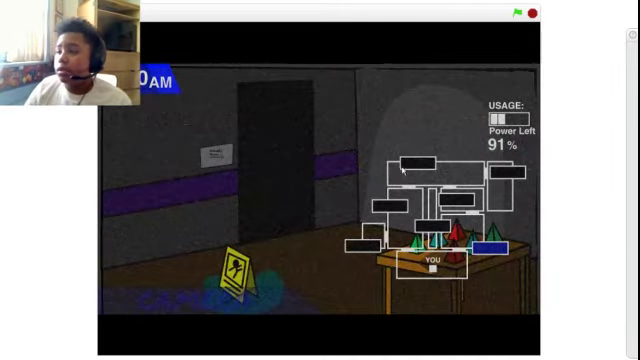
pyautogui.click(418, 164)
pyautogui.click(390, 207)
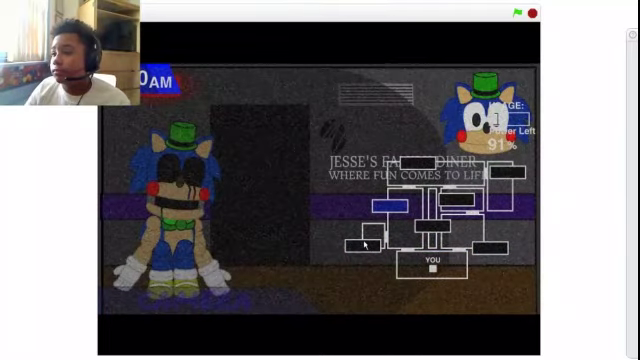
pyautogui.click(365, 243)
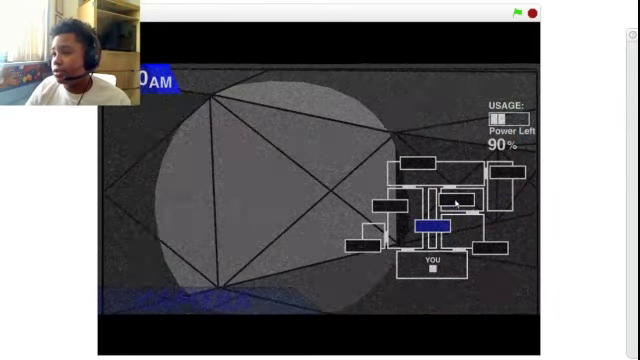
# - Cycle through several more camera rooms, then bring the monitor back up
pyautogui.click(455, 200)
pyautogui.click(415, 168)
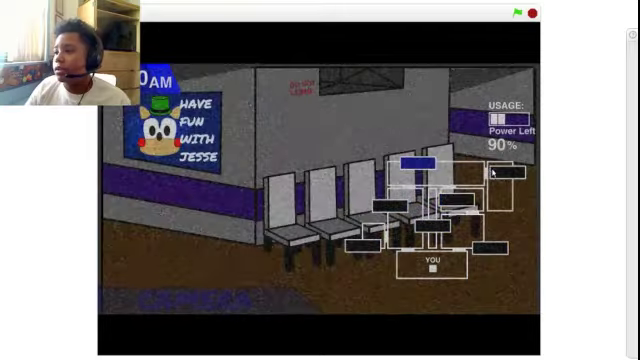
pyautogui.click(490, 175)
pyautogui.click(428, 152)
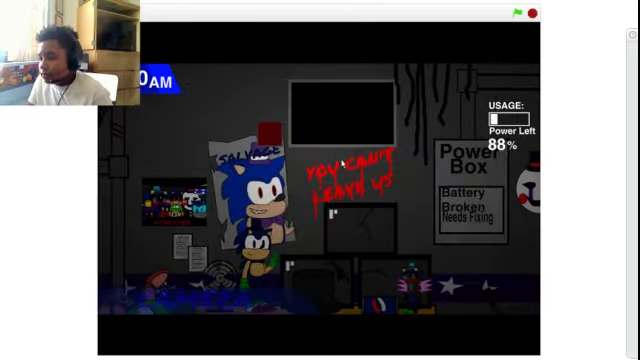
pyautogui.click(500, 200)
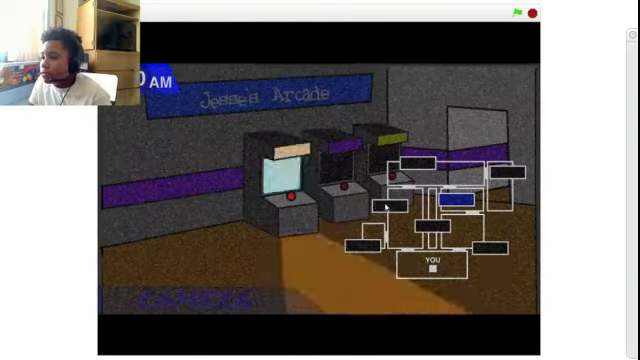
# - View the diner stage, backstage, spotlit stage and arcade cameras, ending on the animatronic
pyautogui.click(388, 207)
pyautogui.click(366, 246)
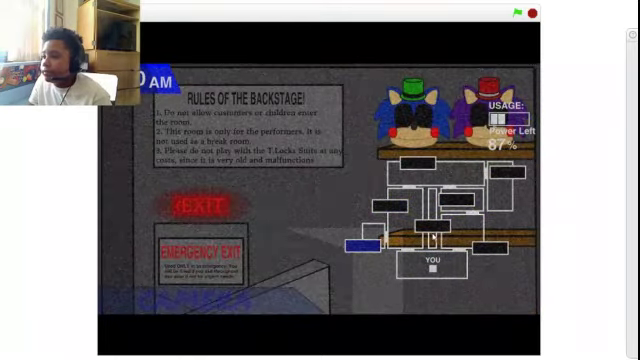
pyautogui.click(432, 230)
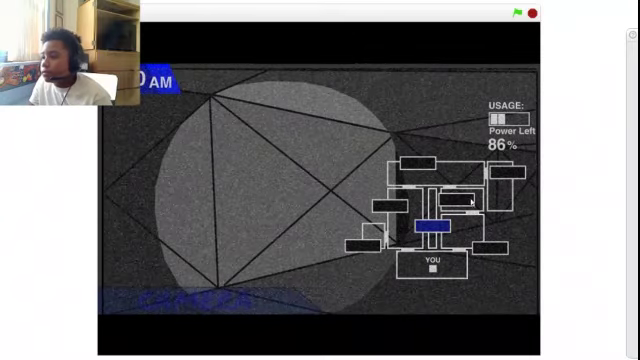
pyautogui.click(458, 200)
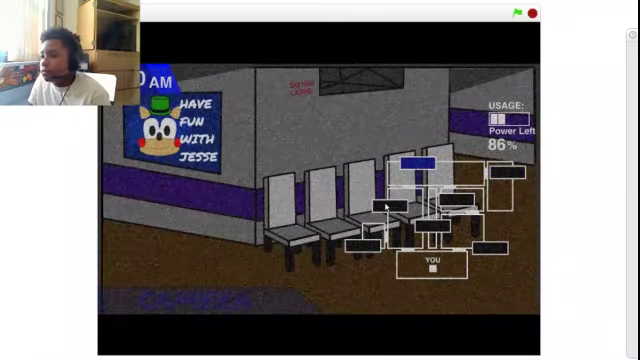
pyautogui.click(390, 207)
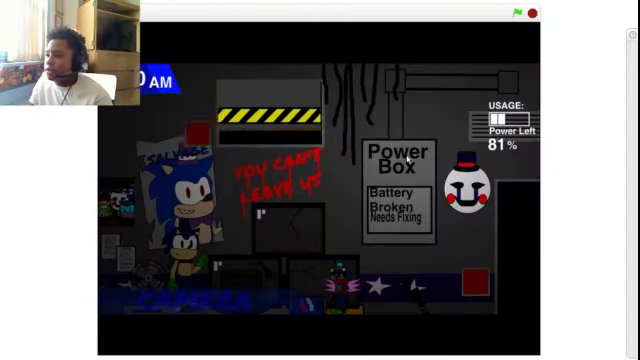
# - Check the waiting room and backstage cameras as power reaches 80%
pyautogui.click(403, 152)
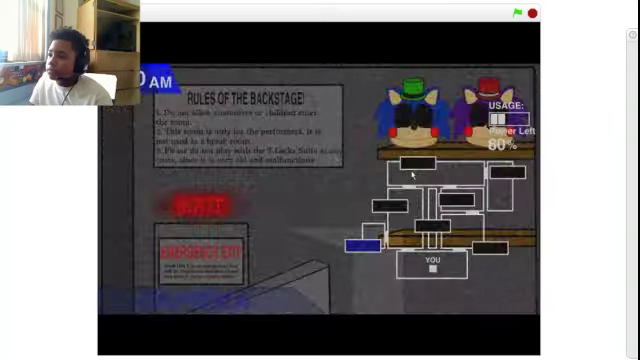
pyautogui.click(474, 175)
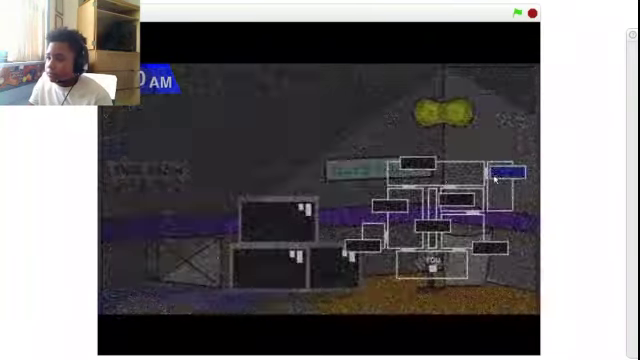
# - View the Sonic, arcade, waiting room, stage and backstage cameras, then return to the office
pyautogui.click(495, 178)
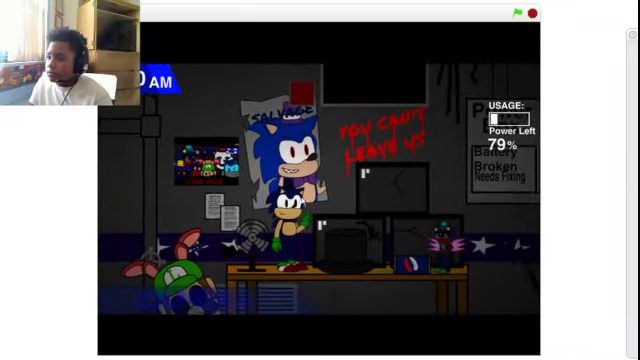
pyautogui.click(338, 216)
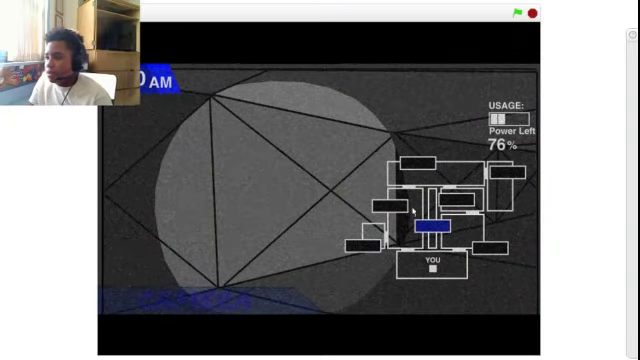
pyautogui.click(413, 207)
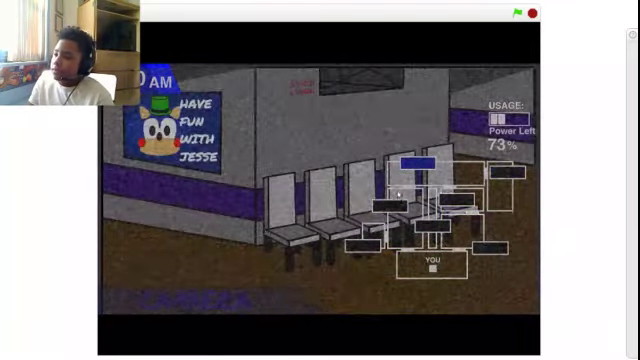
pyautogui.click(390, 207)
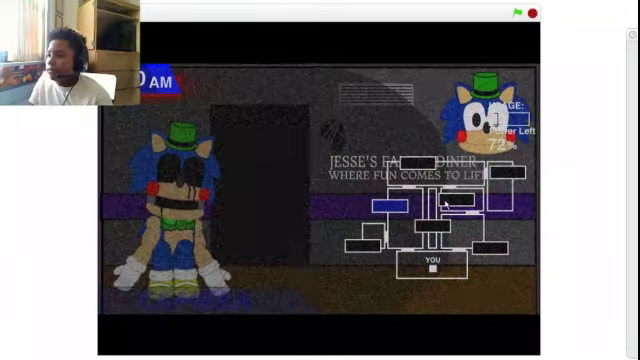
pyautogui.click(450, 200)
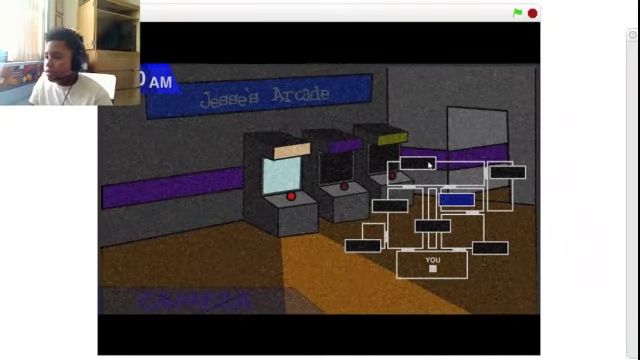
pyautogui.click(430, 164)
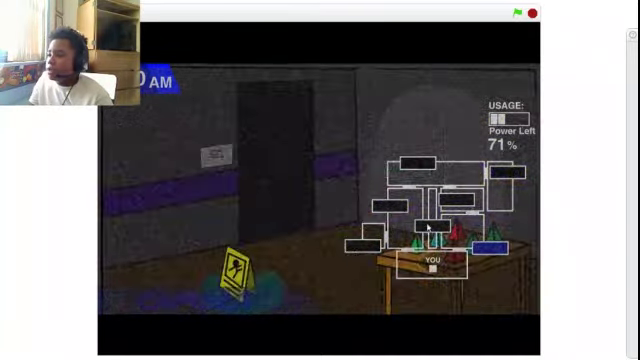
pyautogui.click(427, 228)
pyautogui.click(380, 240)
pyautogui.rightClick(311, 211)
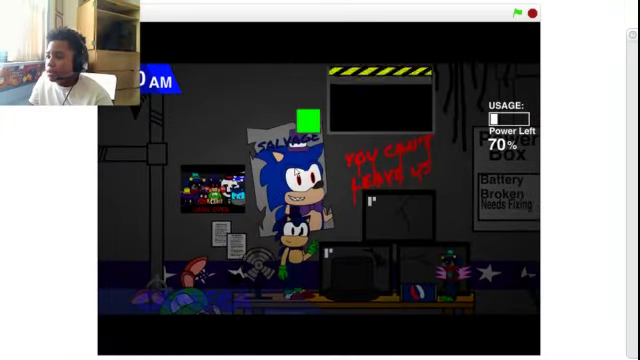
# - Check the backstage, hallway cat and Safe Room cameras, briefly lowering the monitor
pyautogui.click(368, 200)
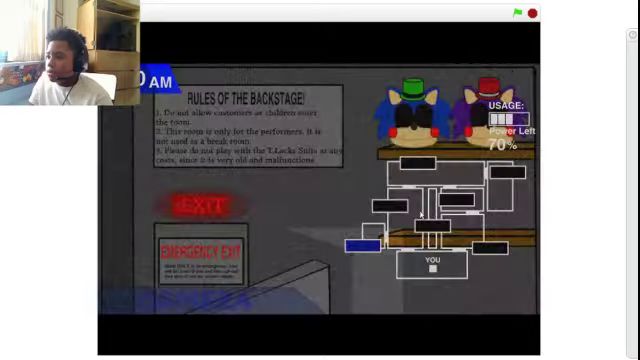
pyautogui.click(455, 200)
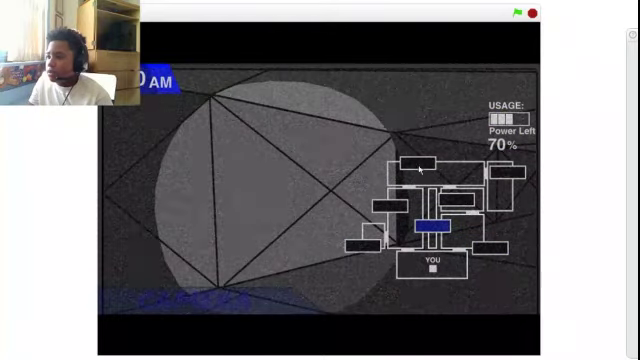
pyautogui.click(420, 170)
pyautogui.click(423, 200)
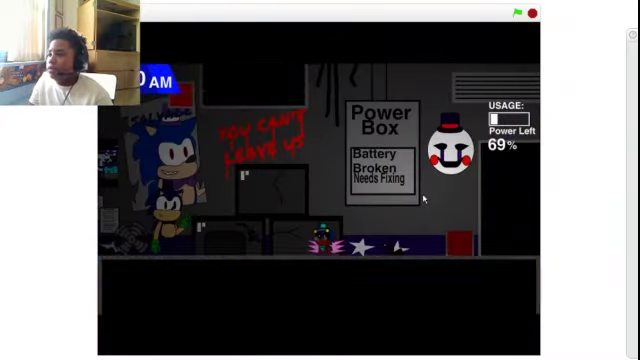
pyautogui.click(423, 200)
pyautogui.click(468, 215)
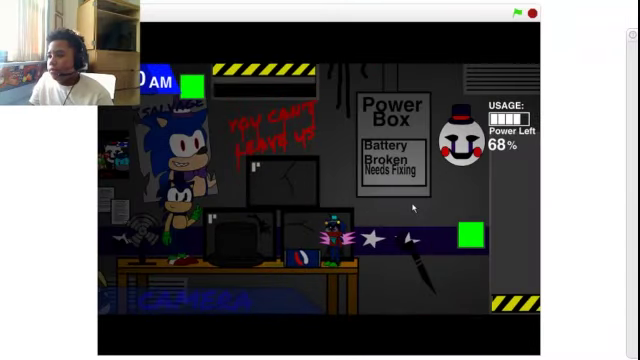
# - Flip between office and the lower room cameras, spotting the cat creature
pyautogui.press('space')
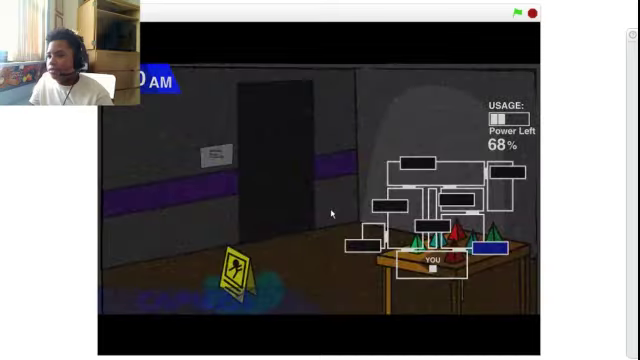
pyautogui.press('space')
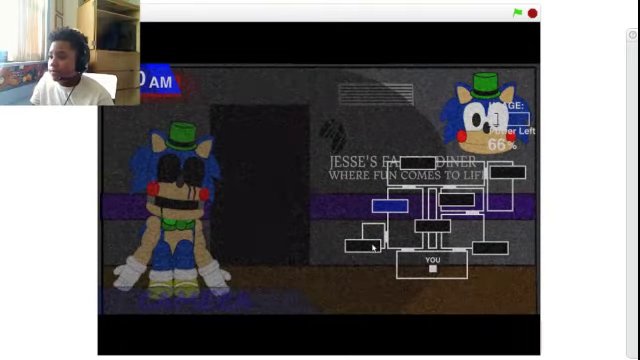
pyautogui.click(368, 246)
pyautogui.click(432, 226)
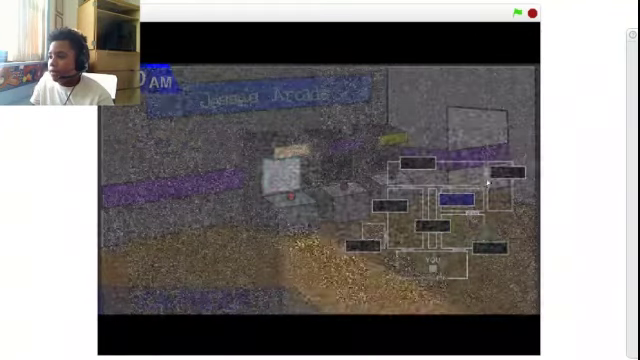
pyautogui.press('space')
pyautogui.press('space')
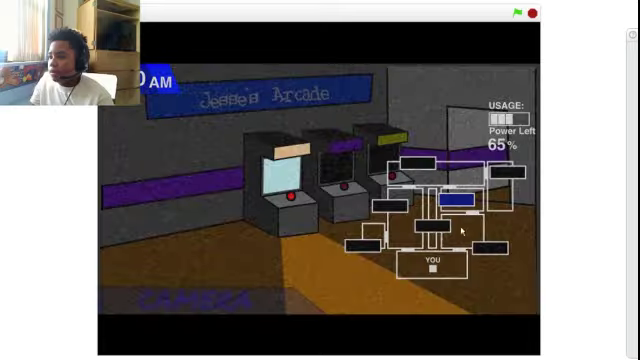
pyautogui.click(430, 222)
pyautogui.click(432, 258)
pyautogui.press('space')
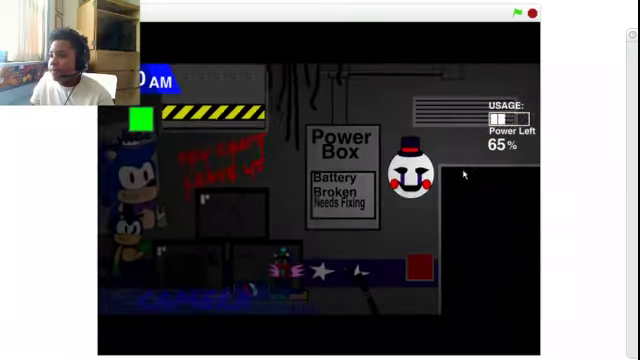
pyautogui.press('space')
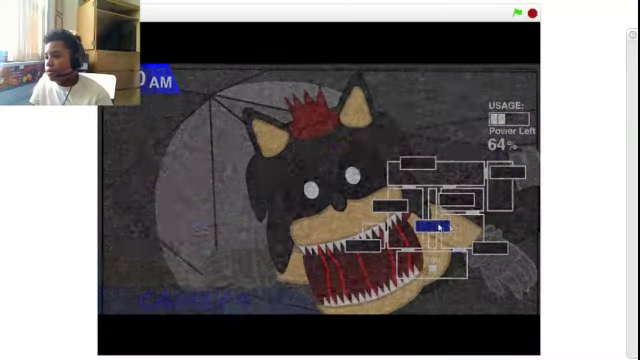
# - Recheck the arcade and waiting room cameras, then lower the monitor
pyautogui.press('space')
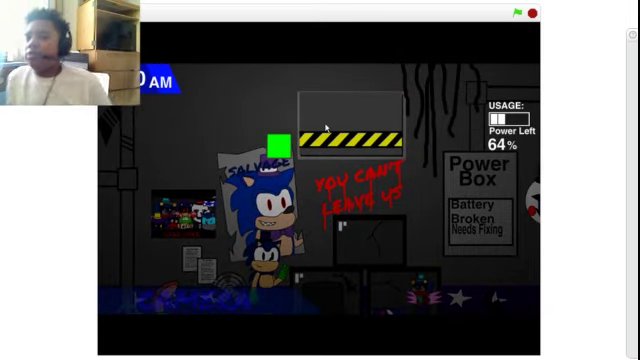
pyautogui.press('space')
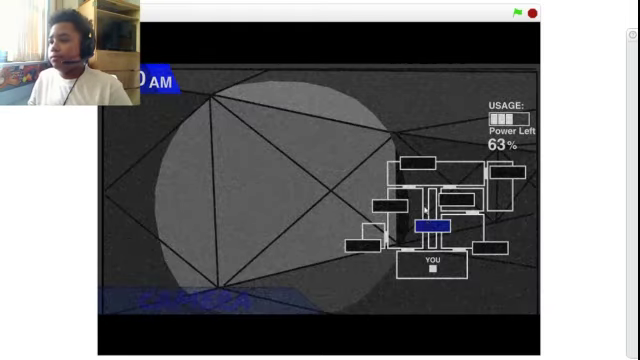
pyautogui.click(426, 161)
pyautogui.click(430, 205)
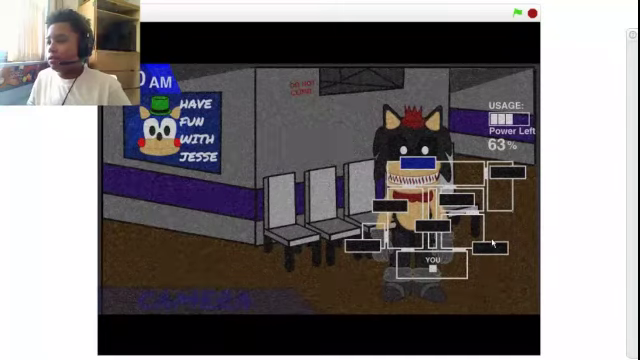
pyautogui.press('space')
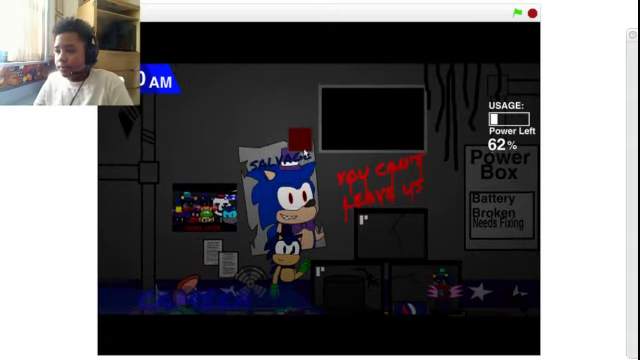
# - Repeatedly check the Sonic.EXE camera, ending back in the office at 59% power
pyautogui.click(303, 152)
pyautogui.click(441, 229)
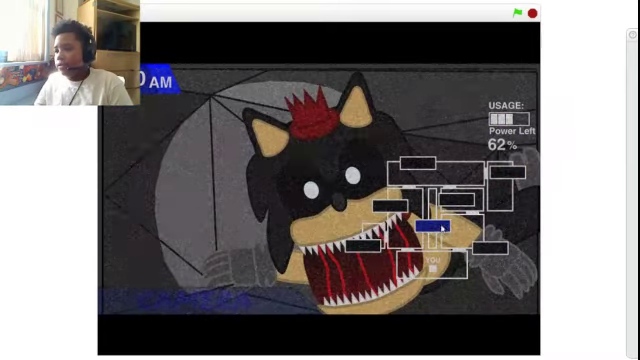
pyautogui.click(430, 262)
pyautogui.click(335, 168)
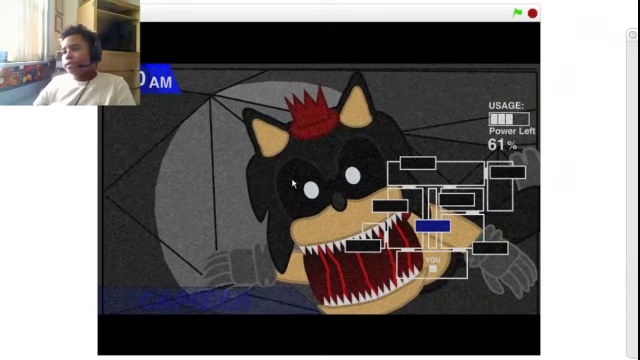
pyautogui.click(292, 184)
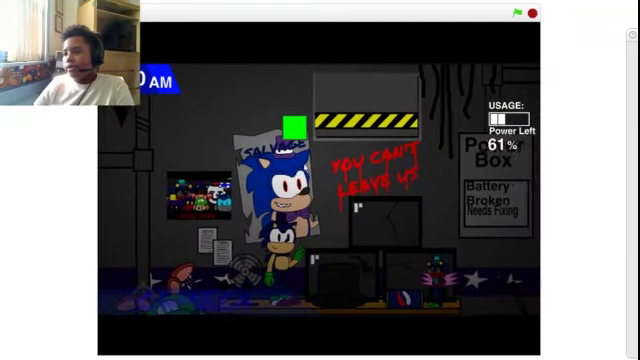
pyautogui.click(318, 173)
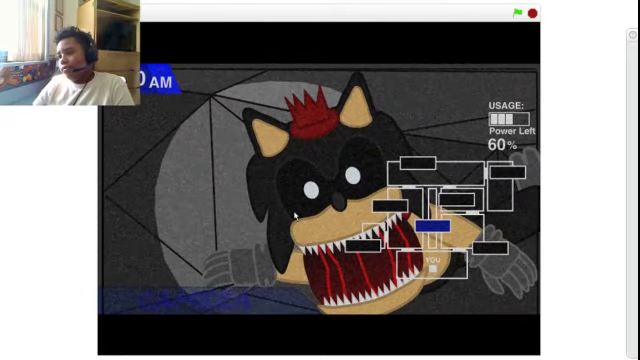
pyautogui.press('space')
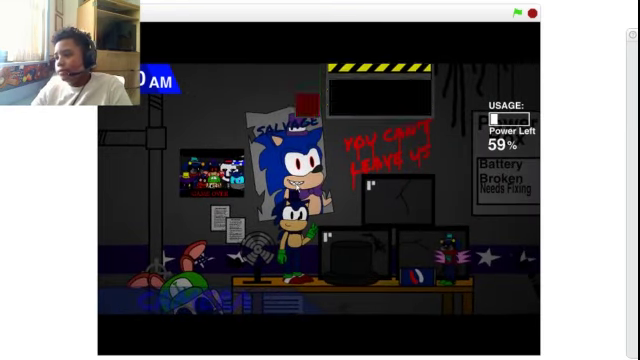
# - Raise and lower the camera monitor, flipping between two room cameras
pyautogui.click(393, 168)
pyautogui.click(425, 165)
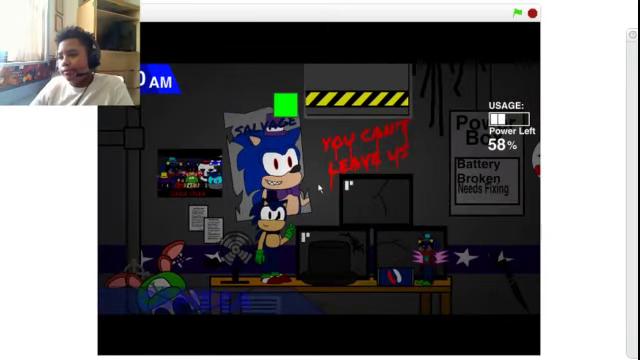
pyautogui.click(385, 182)
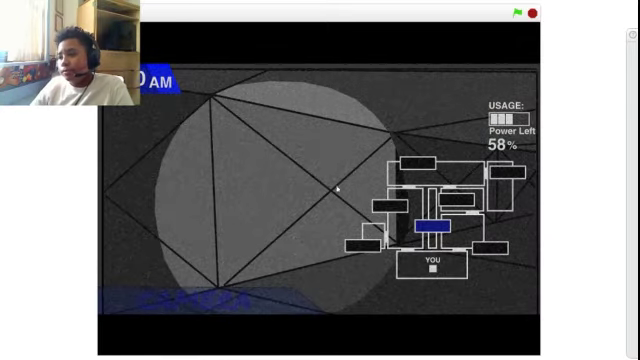
pyautogui.click(400, 207)
pyautogui.click(429, 161)
pyautogui.click(387, 186)
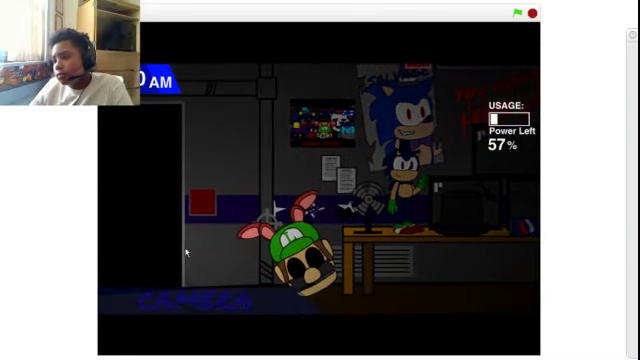
# - Cycle the room cameras, checking backstage, the party room and the waiting room
pyautogui.click(398, 204)
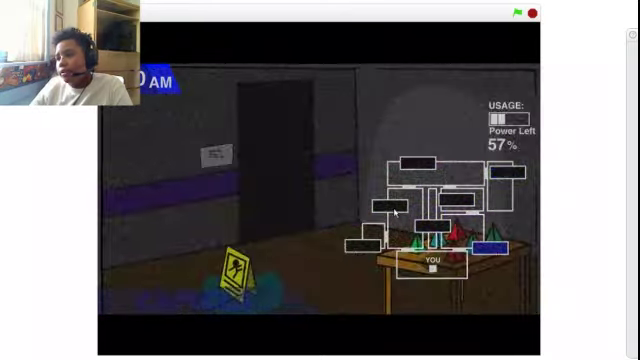
pyautogui.click(410, 243)
pyautogui.click(415, 200)
pyautogui.click(493, 175)
pyautogui.click(360, 245)
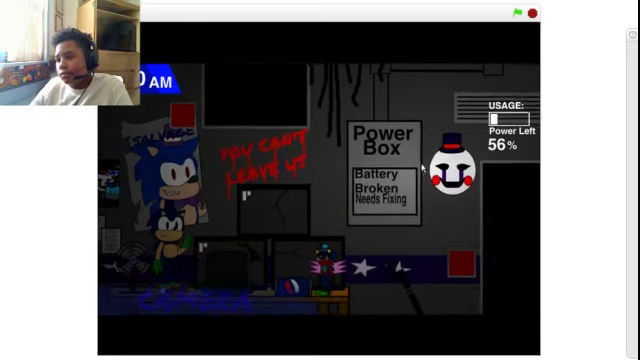
# - Cycle back through the waiting room cameras and finish on the Backstage camera
pyautogui.click(425, 170)
pyautogui.click(400, 206)
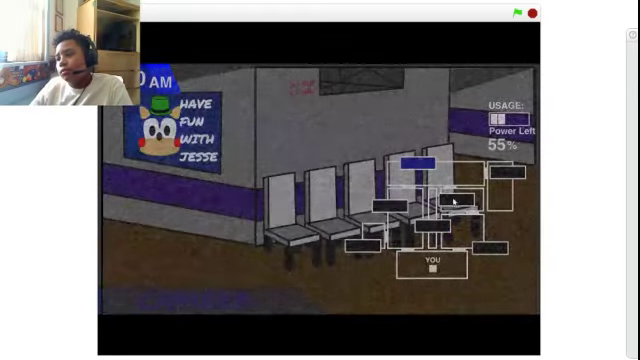
pyautogui.click(430, 224)
pyautogui.click(430, 224)
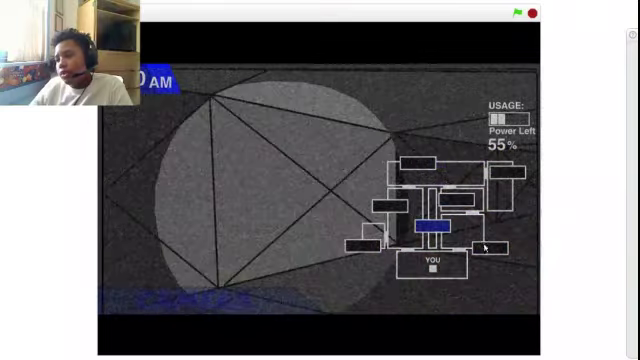
pyautogui.click(490, 248)
pyautogui.click(415, 165)
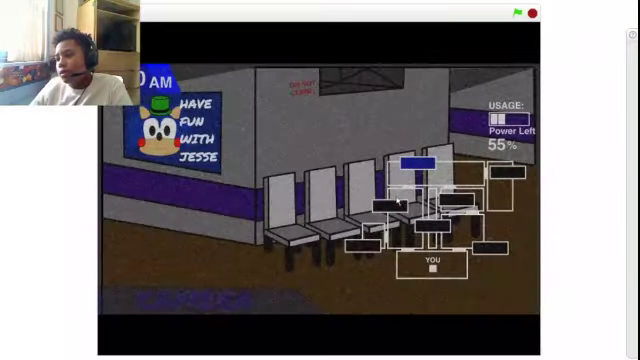
pyautogui.click(430, 226)
pyautogui.click(462, 200)
pyautogui.click(415, 165)
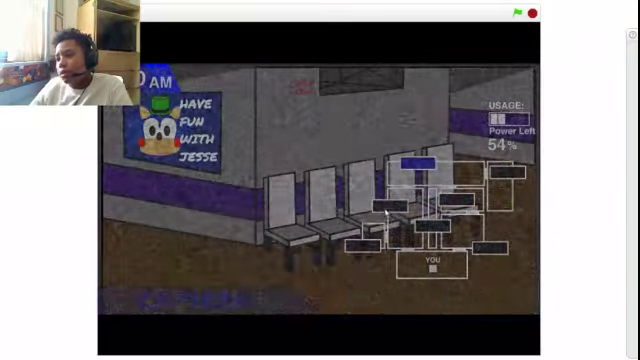
pyautogui.click(395, 210)
pyautogui.click(365, 246)
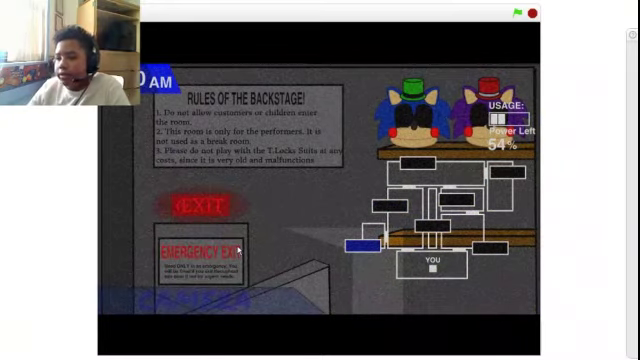
# - Patrol the waiting room, arcade and Jesse's Arcade cameras, ending on the web-patterned room
pyautogui.click(238, 250)
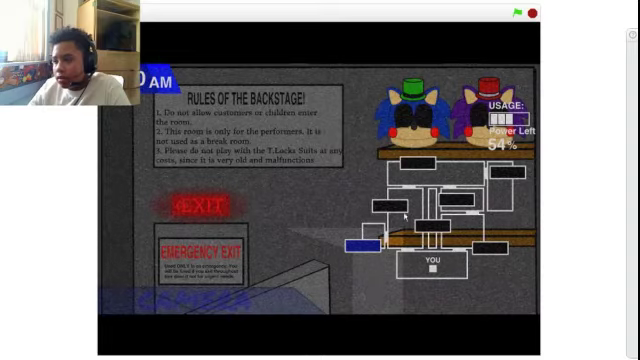
pyautogui.click(390, 207)
pyautogui.click(455, 203)
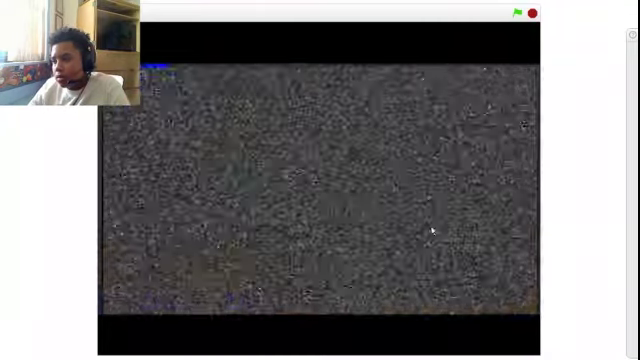
pyautogui.click(432, 231)
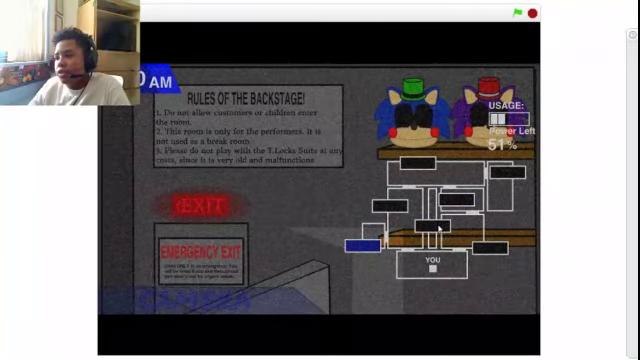
pyautogui.click(440, 228)
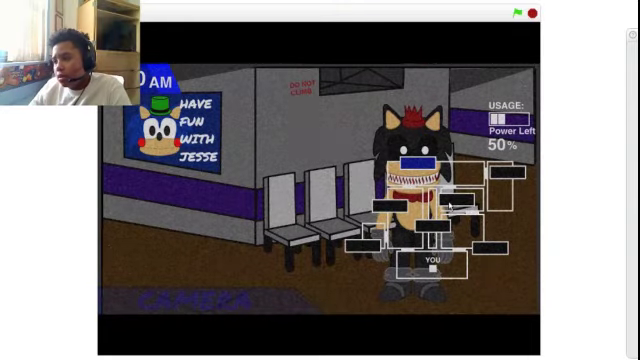
pyautogui.click(470, 202)
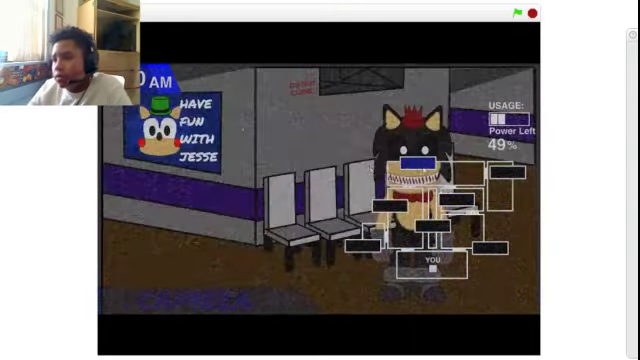
pyautogui.click(430, 185)
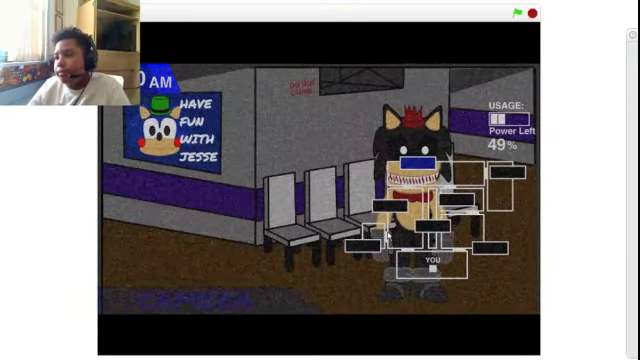
pyautogui.click(389, 208)
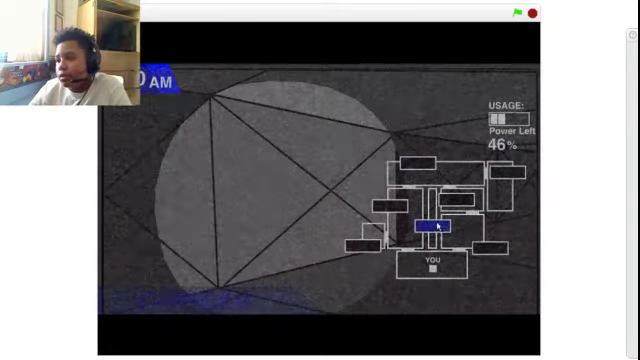
# - Check the hallway, show stage and arcade cameras, briefly glancing at the office
pyautogui.click(489, 248)
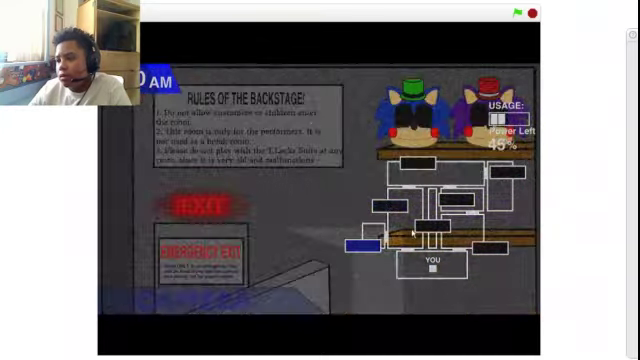
pyautogui.click(435, 226)
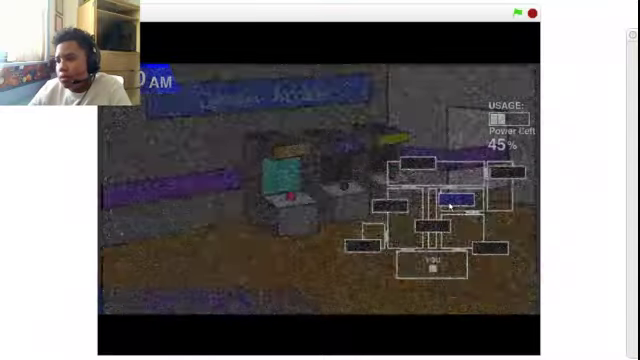
pyautogui.click(200, 300)
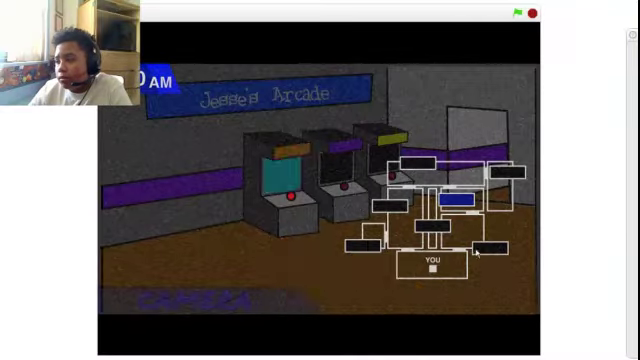
pyautogui.click(492, 248)
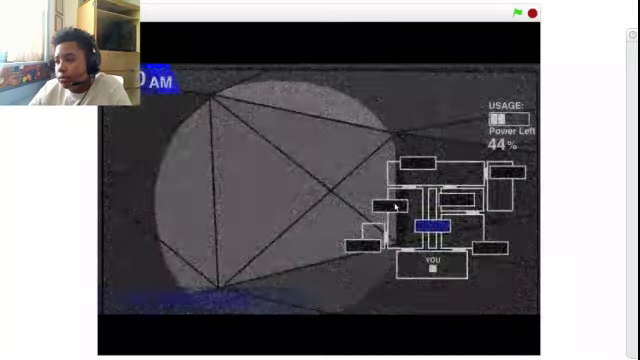
pyautogui.click(392, 207)
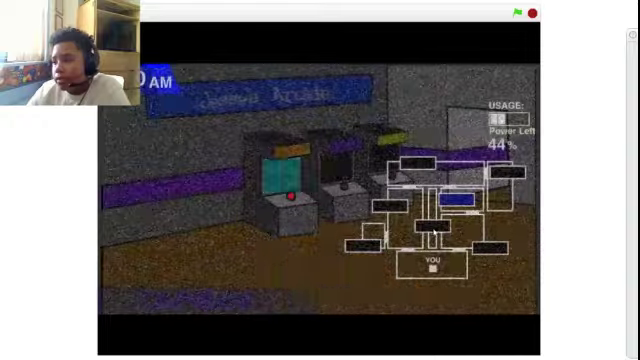
pyautogui.click(430, 227)
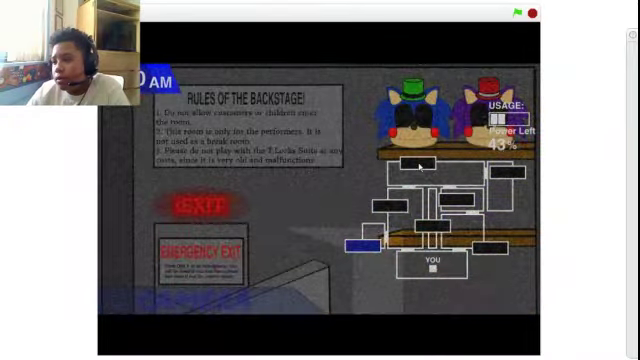
# - Track the animatronic in the waiting room, flipping between the office and arcade camera
pyautogui.click(418, 165)
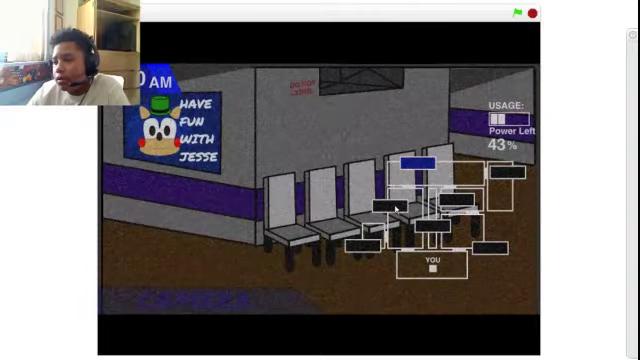
pyautogui.click(456, 198)
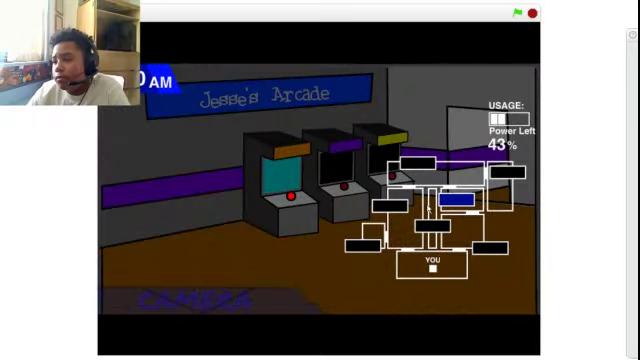
pyautogui.click(431, 225)
pyautogui.click(418, 168)
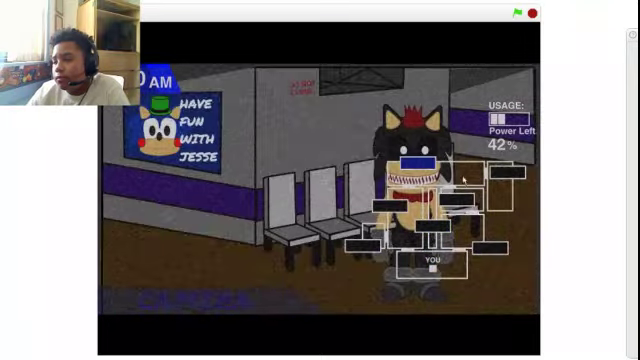
pyautogui.press('space')
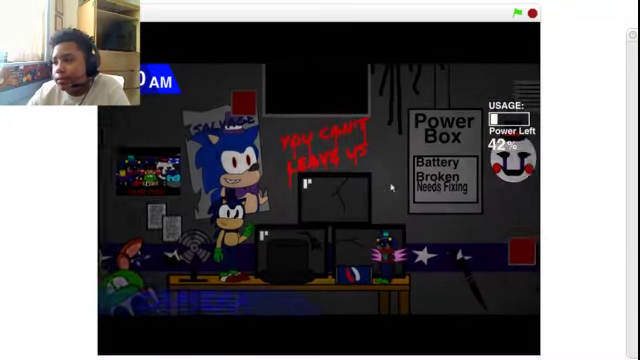
pyautogui.press('space')
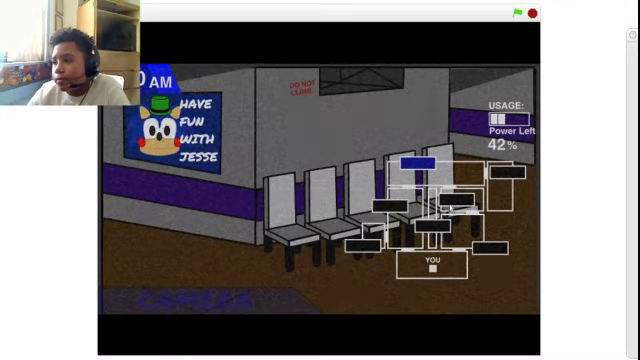
pyautogui.click(433, 224)
pyautogui.press('space')
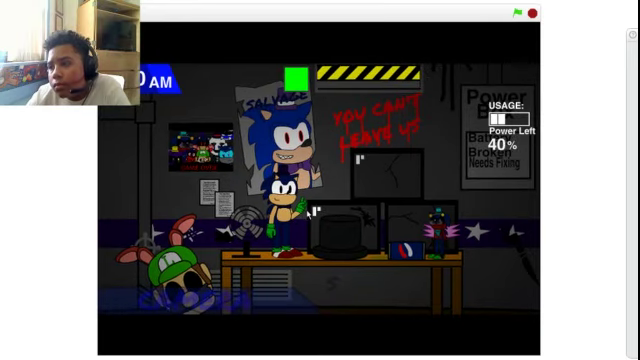
# - Keep flipping the monitor through cameras until the toothy fox jumpscares at 38% power
pyautogui.press('space')
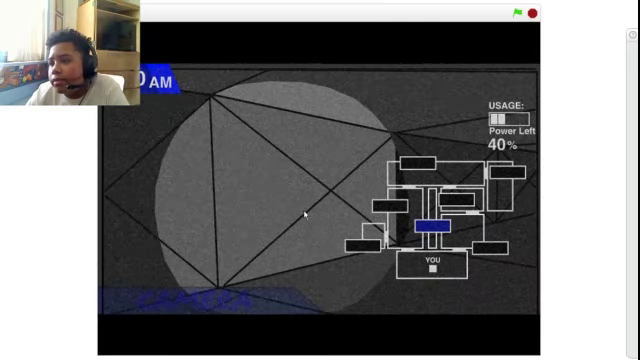
pyautogui.click(416, 165)
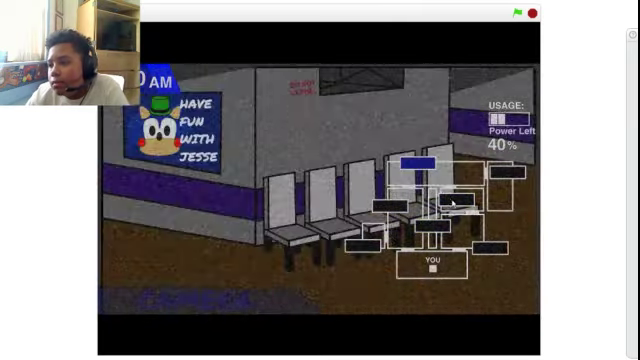
pyautogui.click(457, 198)
pyautogui.press('space')
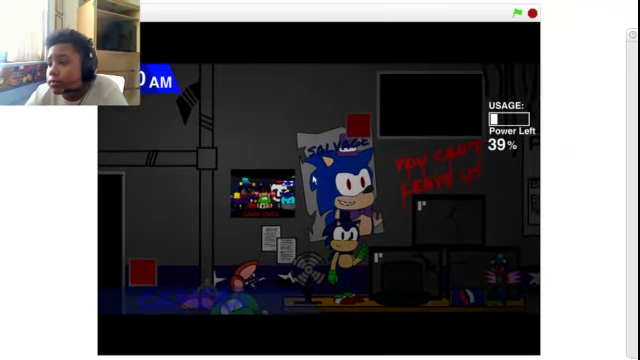
pyautogui.press('space')
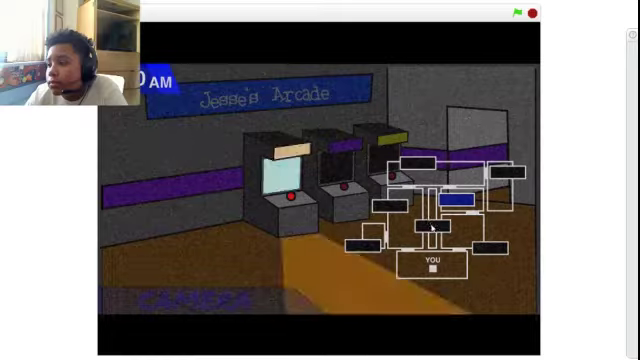
pyautogui.click(530, 240)
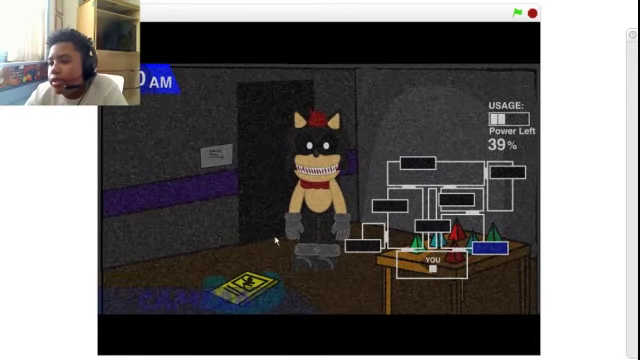
pyautogui.press('space')
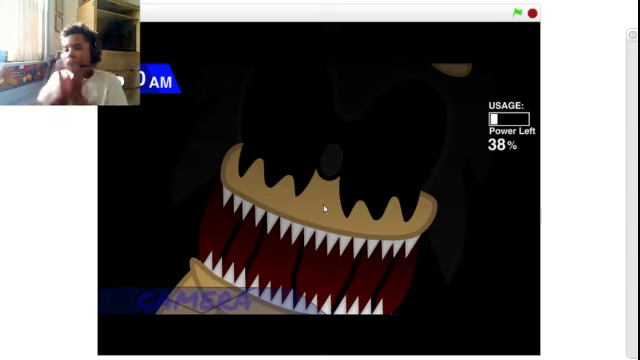